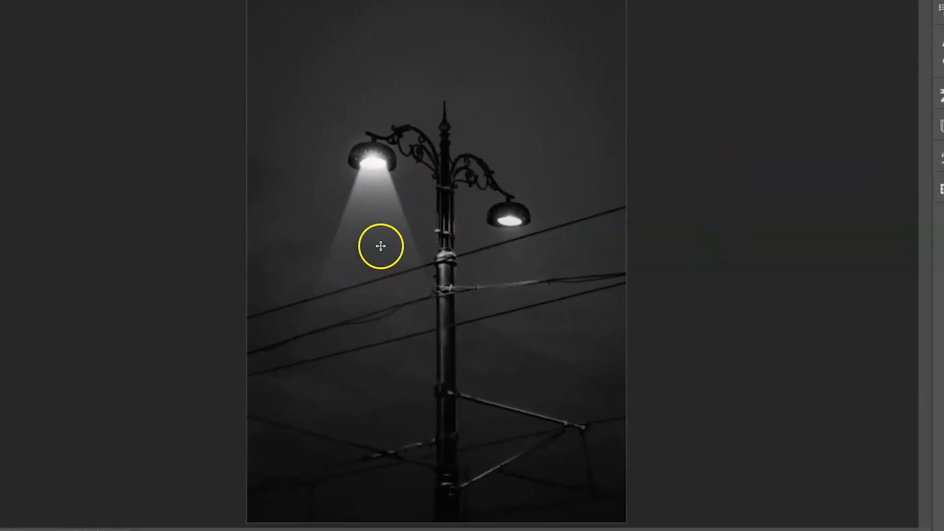
pyautogui.press('v')
pyautogui.moveTo(402, 204); pyautogui.dragTo(539, 262)
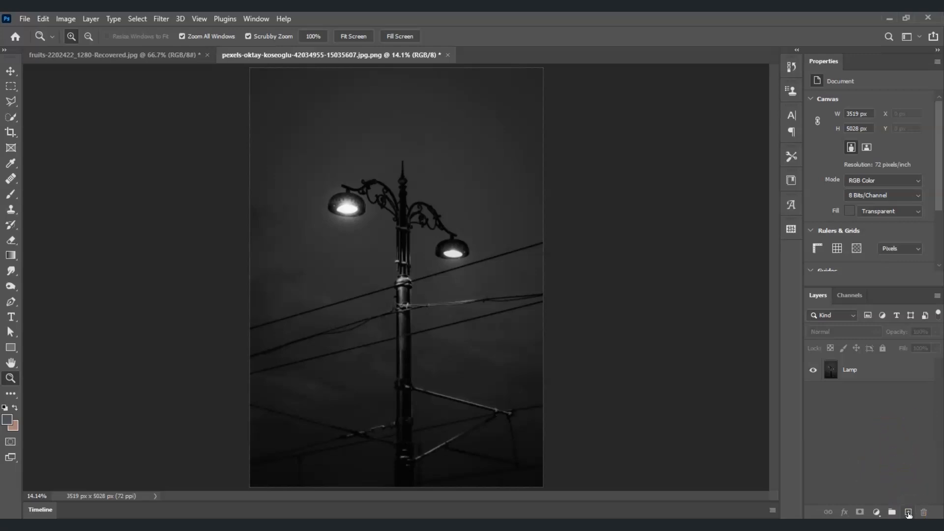
# Add a new empty layer above the Lamp layer and name it Spotlight.
pyautogui.click(909, 513)
pyautogui.doubleClick(856, 374)
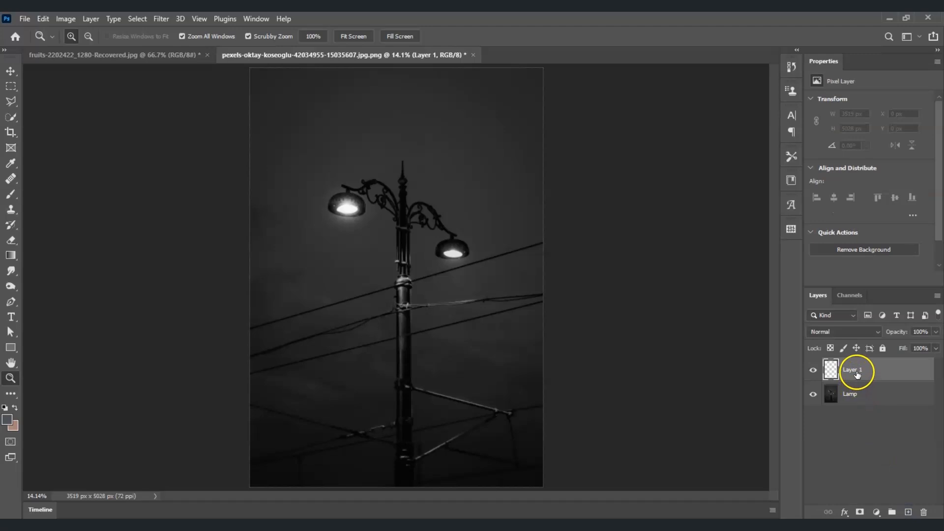
pyautogui.write('Spotlight')
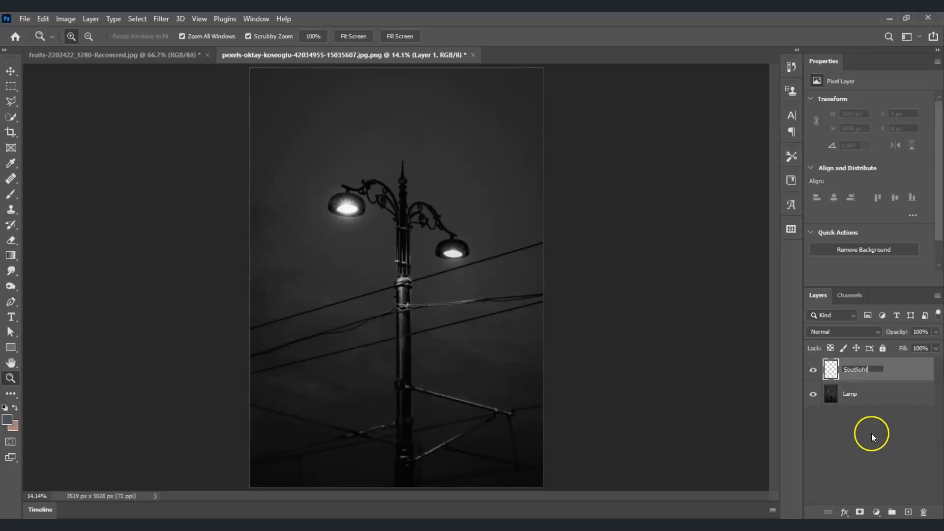
pyautogui.click(872, 438)
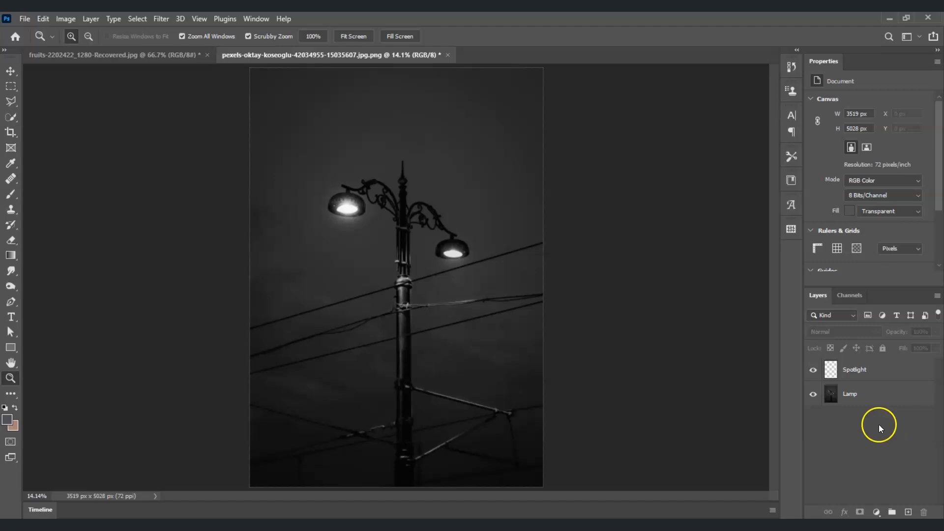
# On the Spotlight layer, draw a rectangular selection about 2198 × 2943 px from below the left lamp down the image.
pyautogui.click(875, 379)
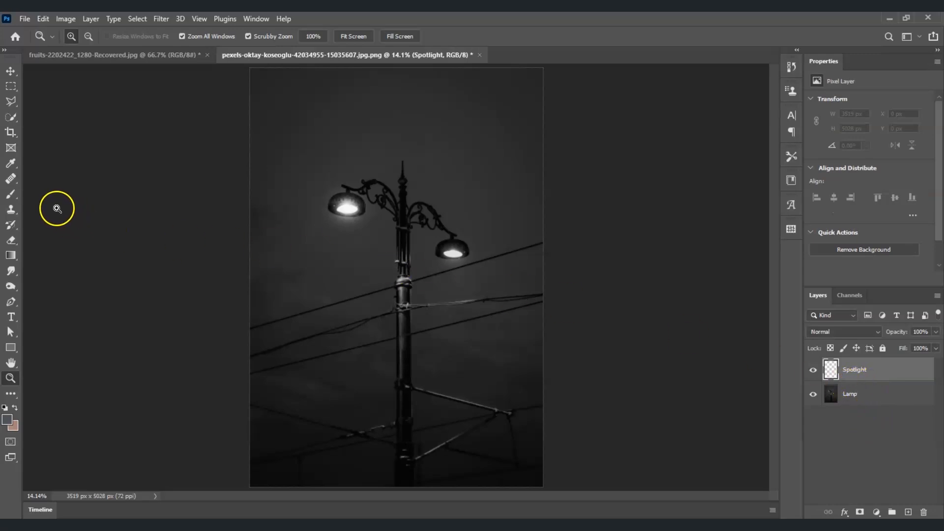
pyautogui.click(7, 86)
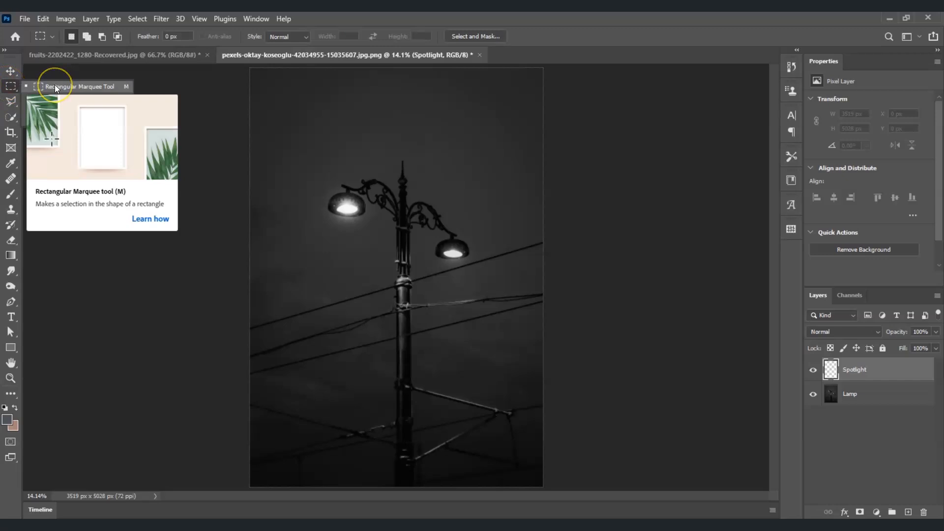
pyautogui.click(54, 87)
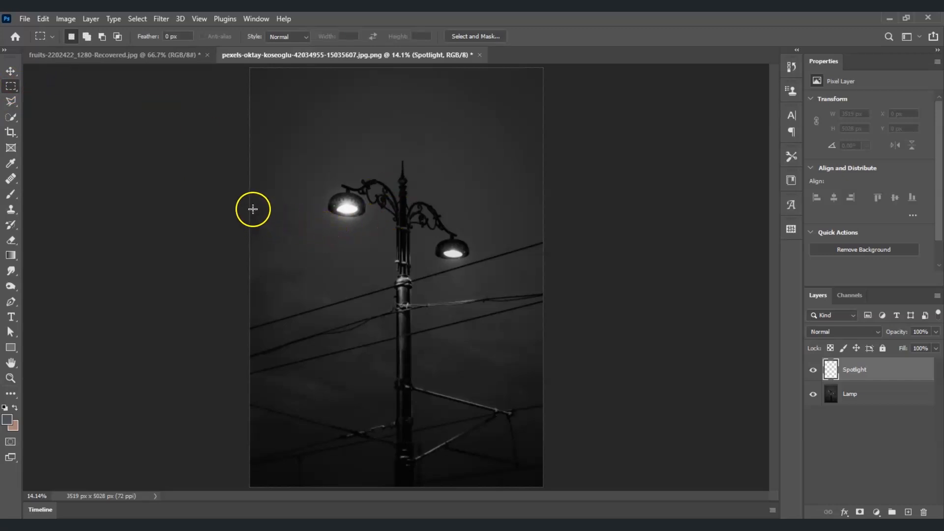
pyautogui.moveTo(250, 211); pyautogui.dragTo(434, 457)
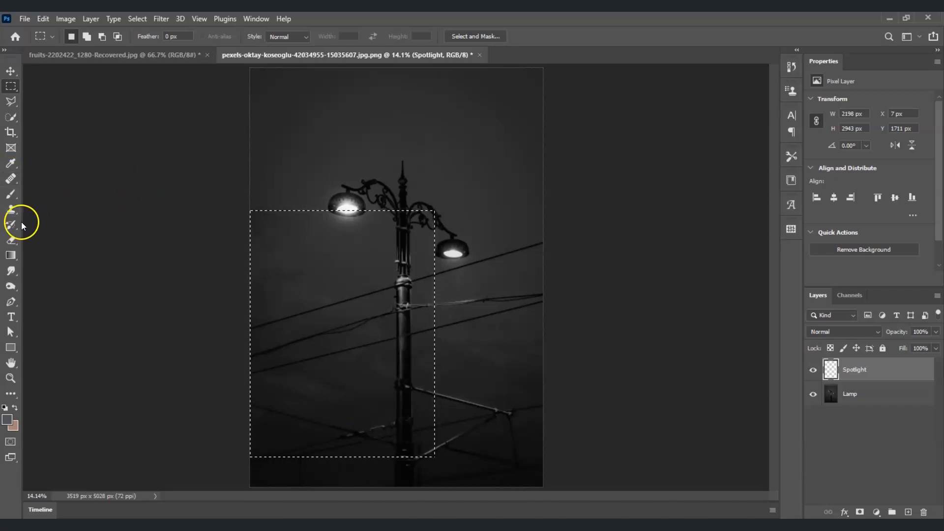
# Switch to the Gradient tool and load the Foreground to Transparent preset from the Basics folder.
pyautogui.click(11, 256)
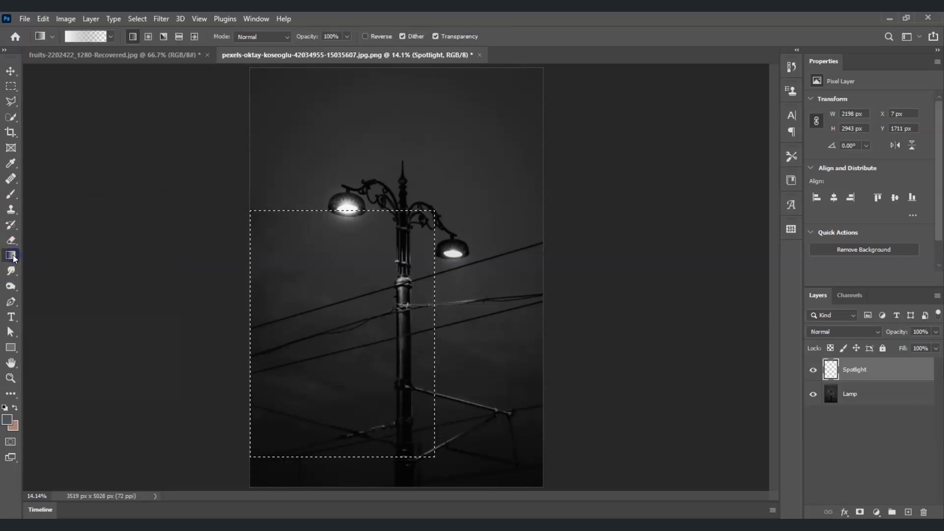
pyautogui.click(92, 38)
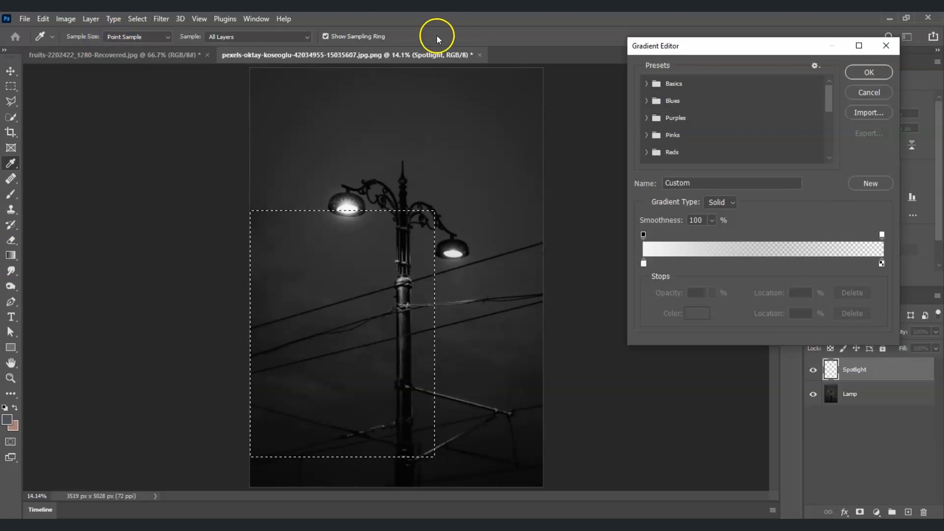
pyautogui.moveTo(676, 47); pyautogui.dragTo(593, 70)
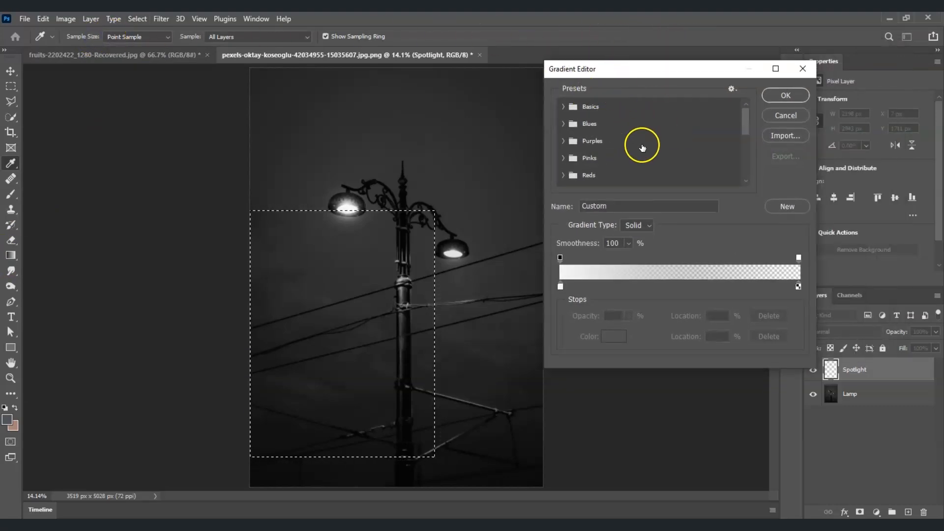
pyautogui.click(572, 106)
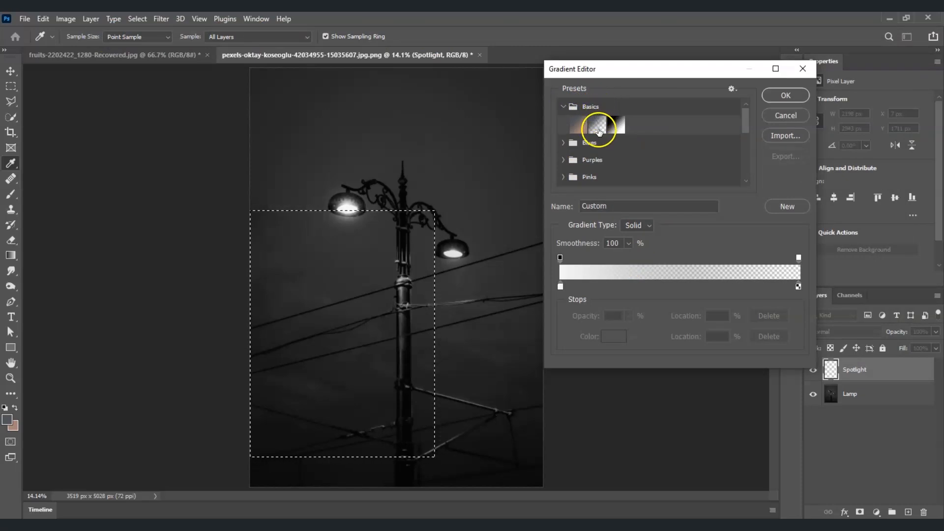
pyautogui.click(599, 131)
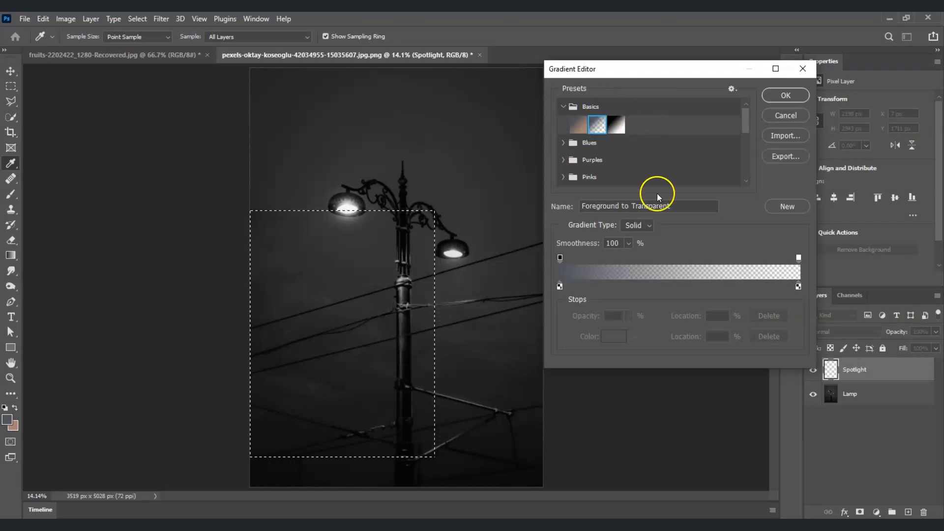
# Set the gradient's starting color stop to white fdfdfd and accept the gradient settings.
pyautogui.doubleClick(559, 288)
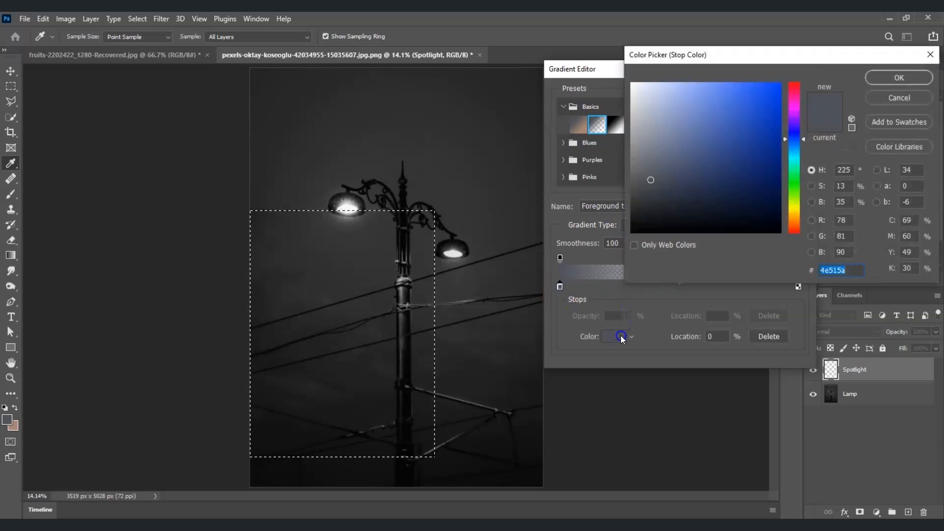
pyautogui.click(621, 336)
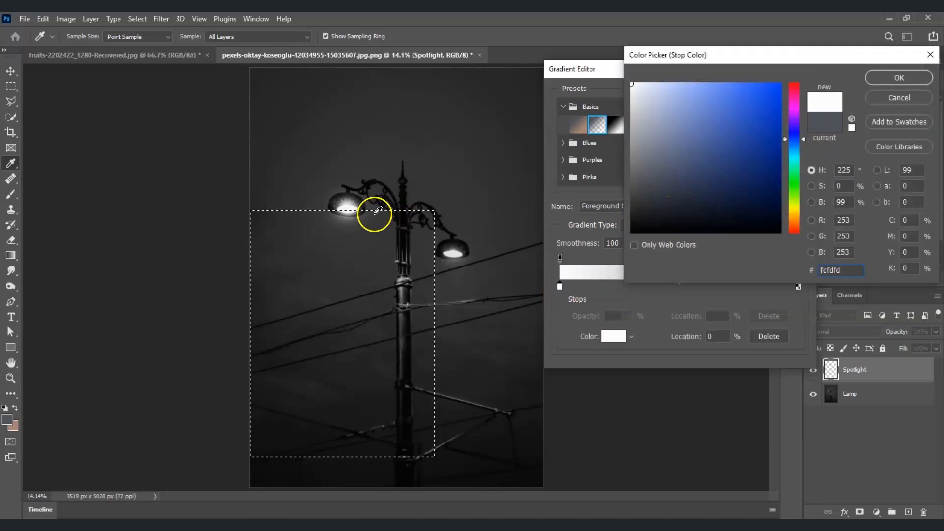
pyautogui.moveTo(663, 148); pyautogui.dragTo(615, 71)
pyautogui.click(908, 77)
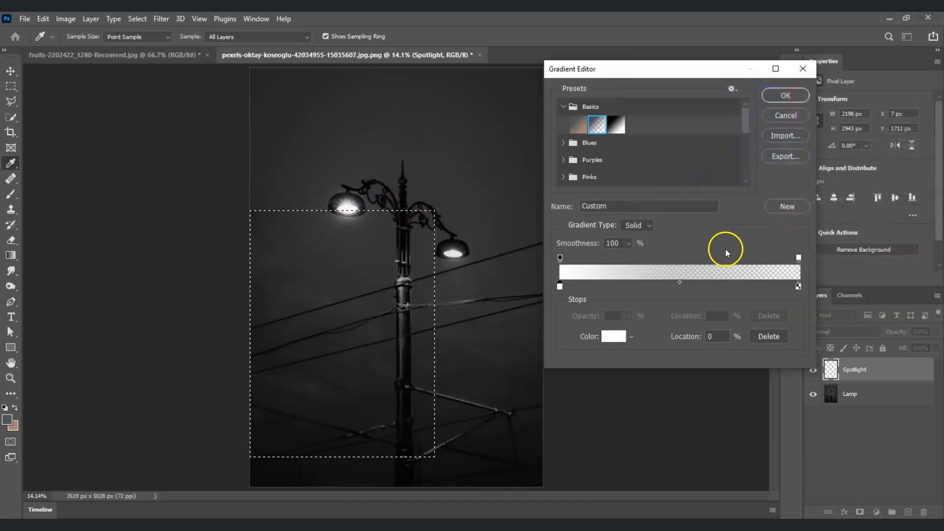
pyautogui.click(786, 96)
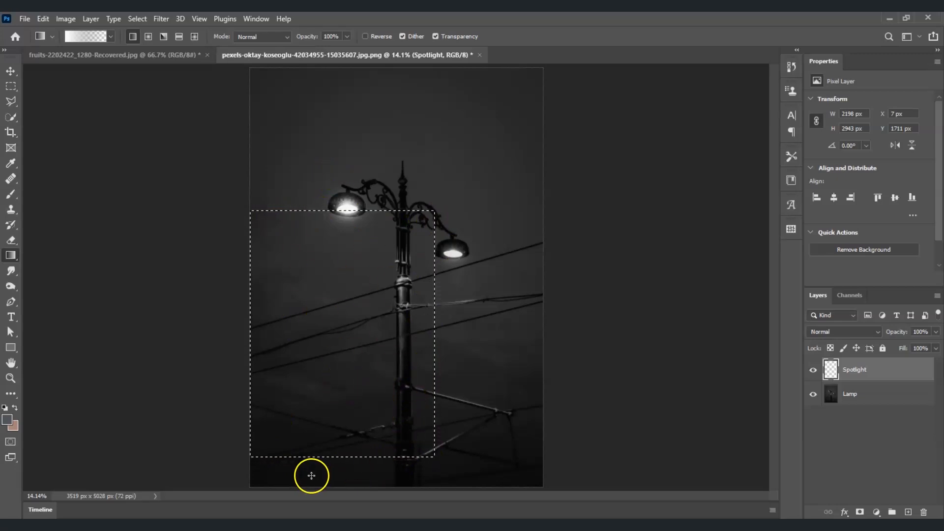
# Fill the selection with the gradient from its top edge downward, then deselect.
pyautogui.moveTo(346, 237); pyautogui.dragTo(341, 436)
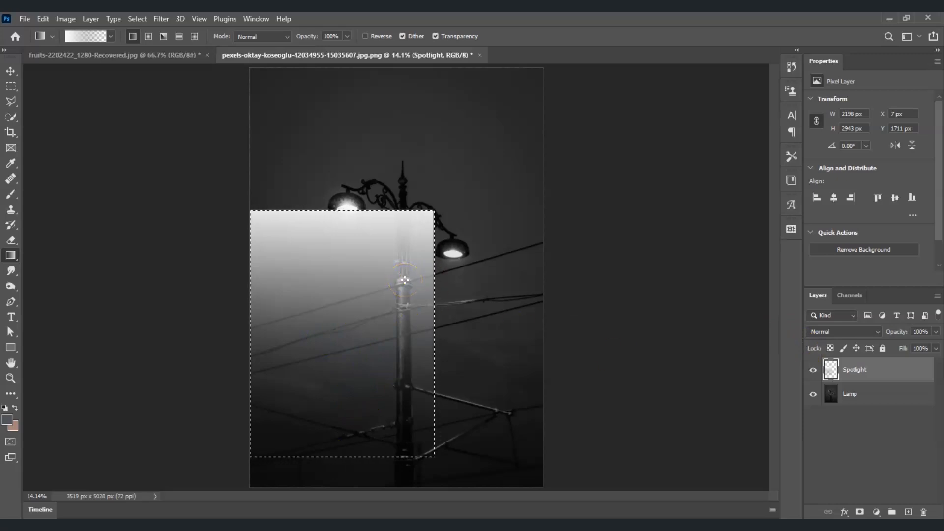
pyautogui.hotkey('ctrl', 'd')
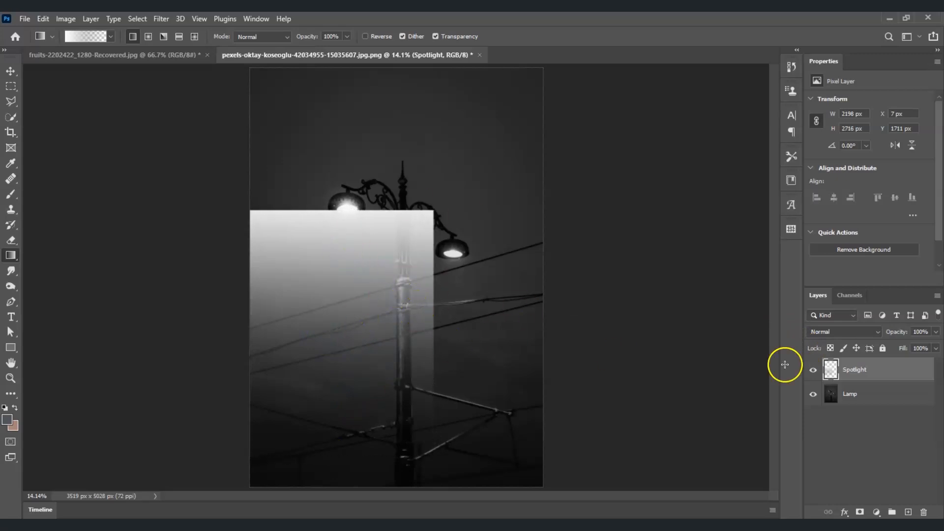
# Use a Perspective transform to pinch the gradient's top into a light cone beneath the left lamp and commit it.
pyautogui.click(877, 377)
pyautogui.hotkey('ctrl', 't')
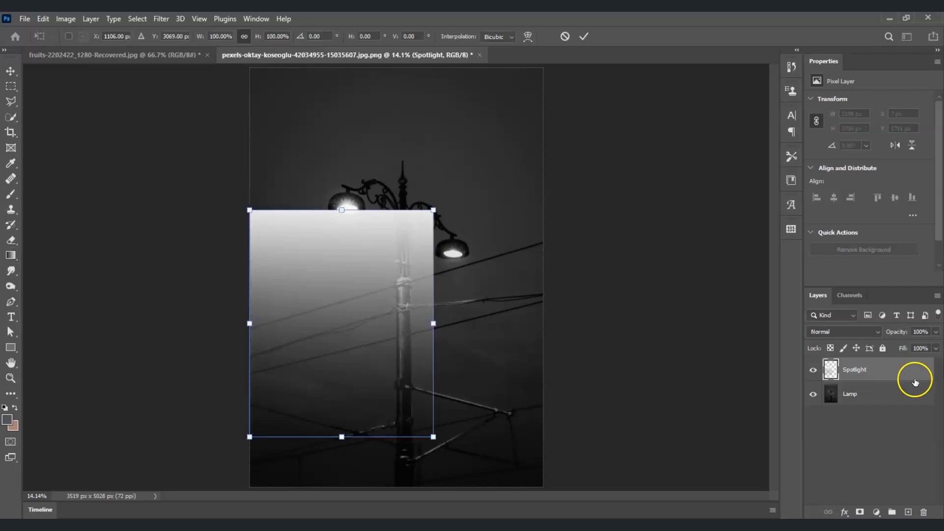
pyautogui.rightClick(345, 323)
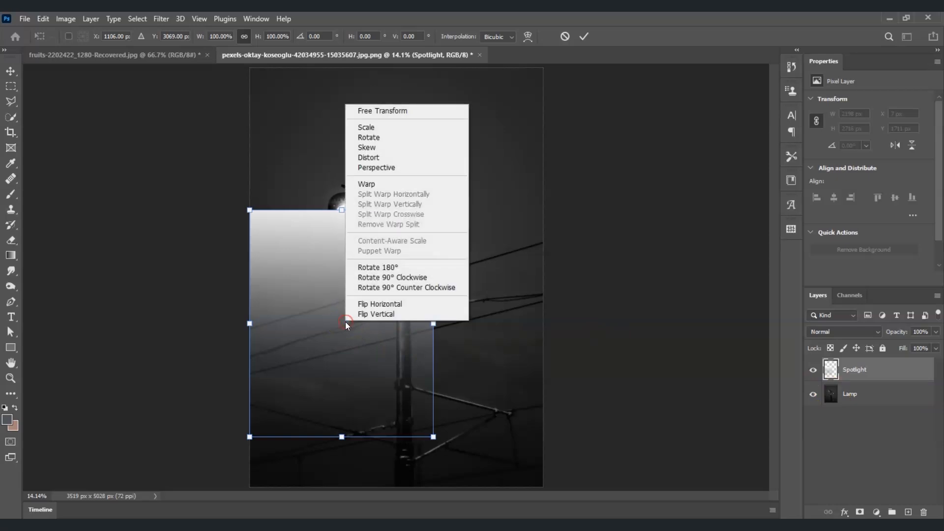
pyautogui.click(419, 168)
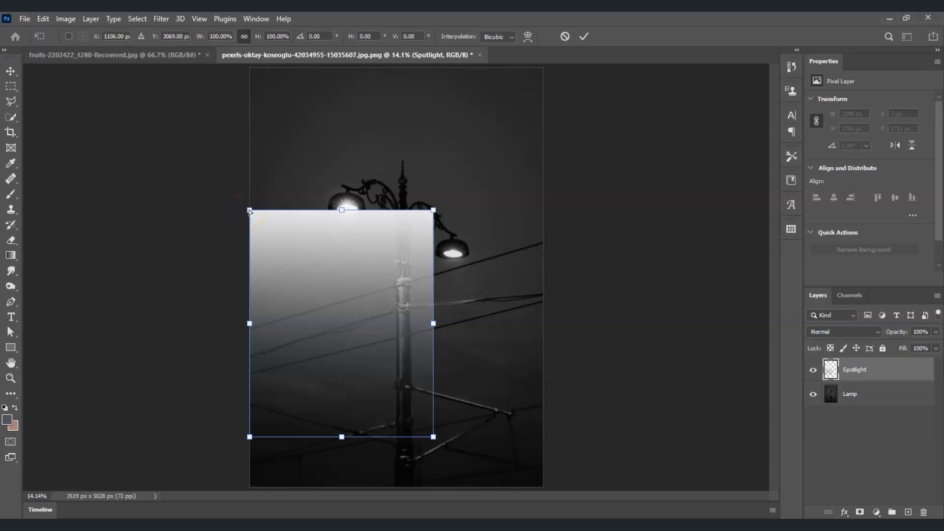
pyautogui.moveTo(250, 211); pyautogui.dragTo(331, 211)
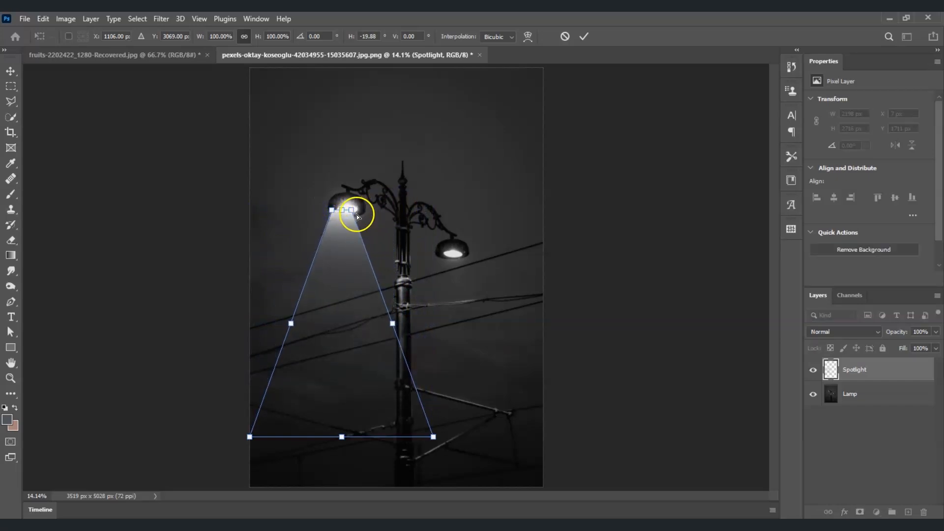
pyautogui.moveTo(337, 253); pyautogui.dragTo(344, 252)
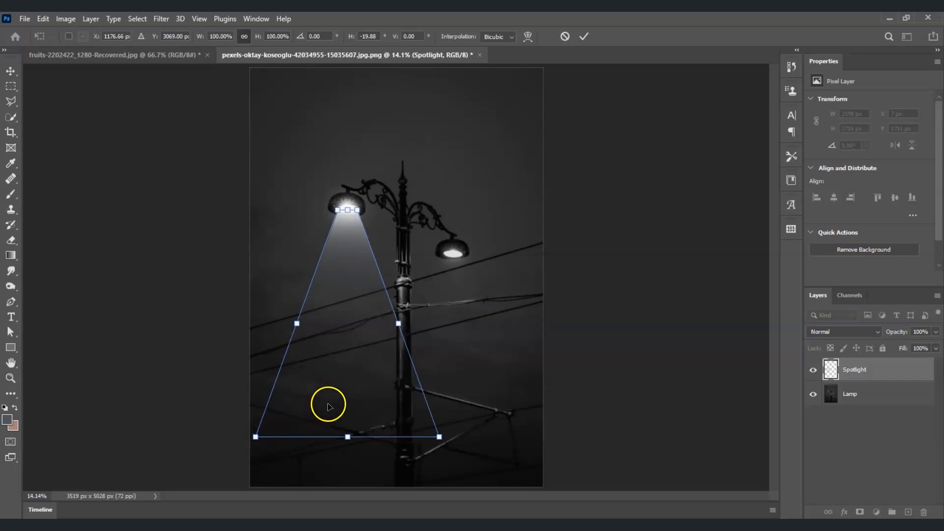
pyautogui.press('Return')
# Apply a Gaussian Blur with a 10 pixel radius to the Spotlight layer.
pyautogui.press('g')
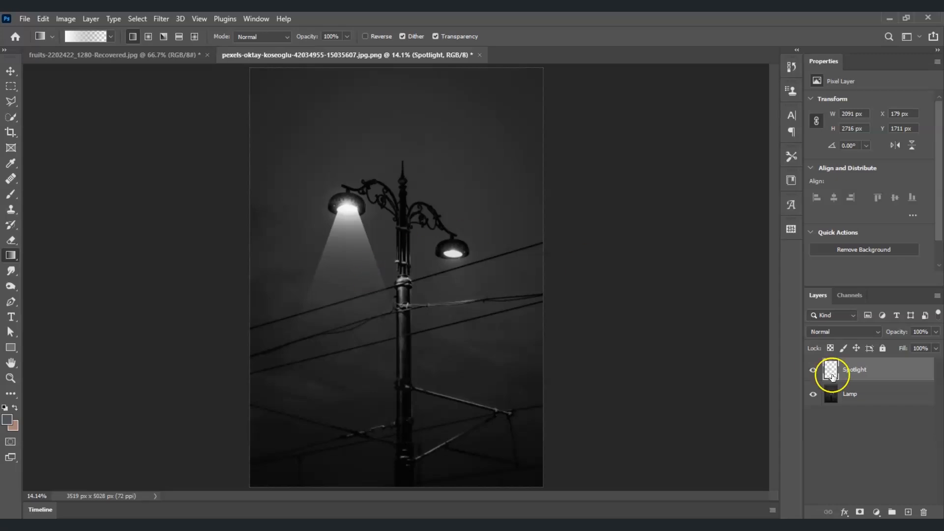
pyautogui.click(890, 371)
pyautogui.click(161, 18)
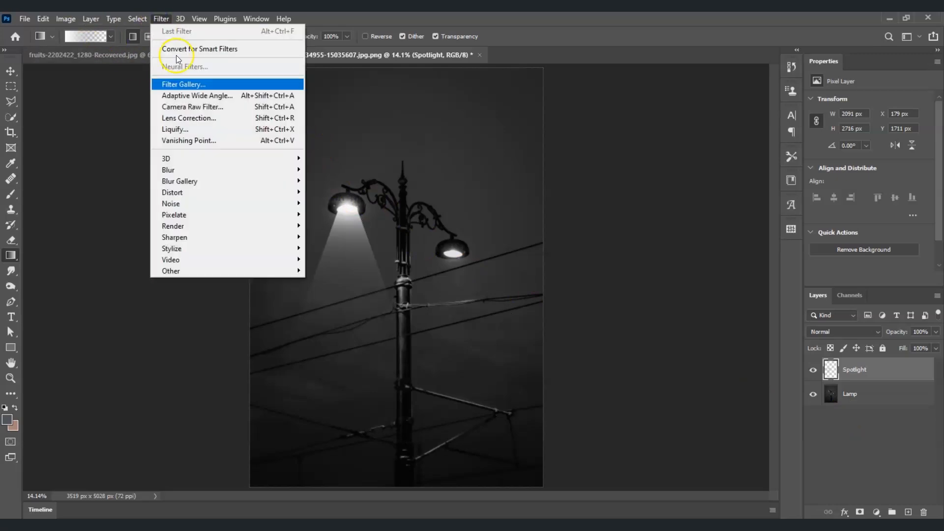
pyautogui.click(209, 170)
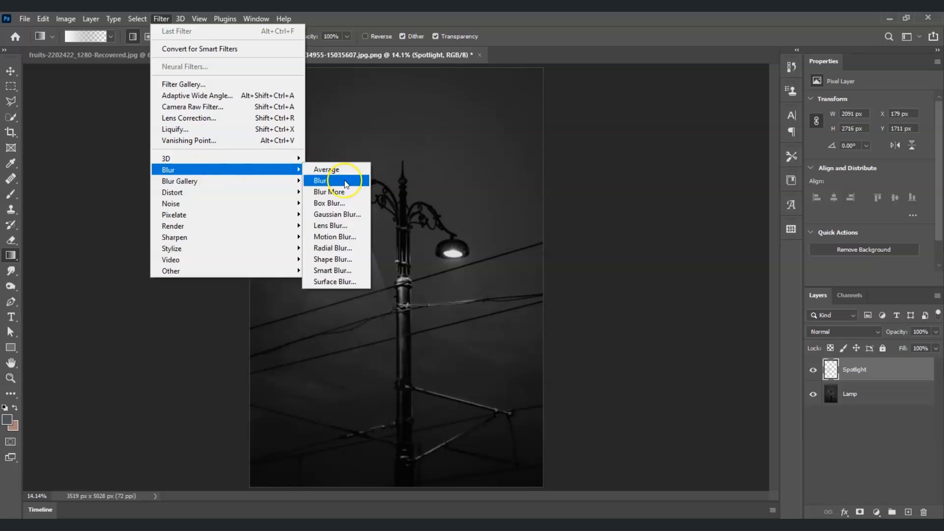
pyautogui.click(340, 215)
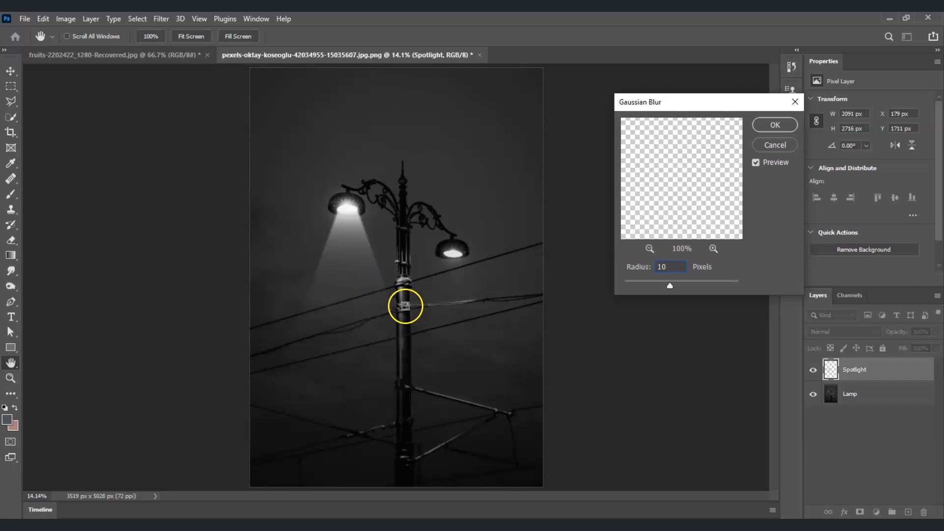
pyautogui.click(775, 125)
# Duplicate the Spotlight layer and move the copy beneath the right lamp.
pyautogui.press('g')
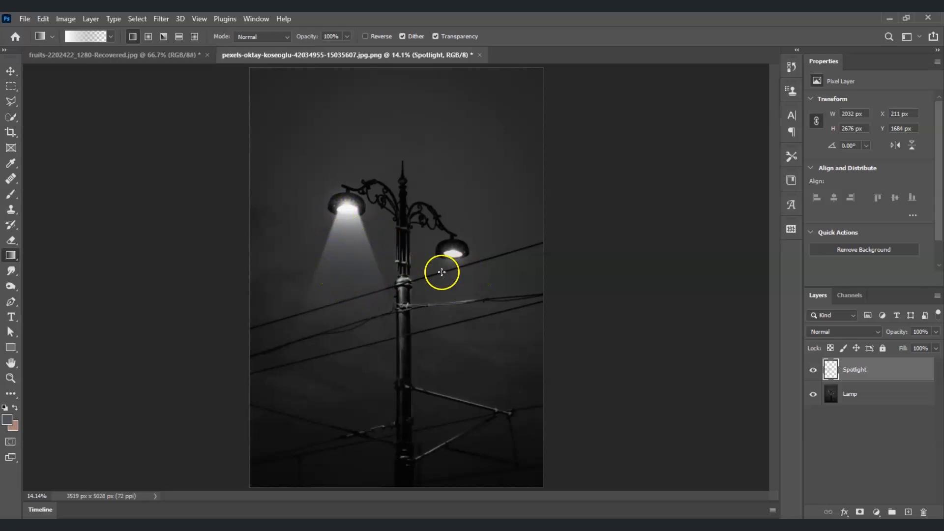
pyautogui.click(855, 377)
pyautogui.hotkey('ctrl', 'j')
pyautogui.press('v')
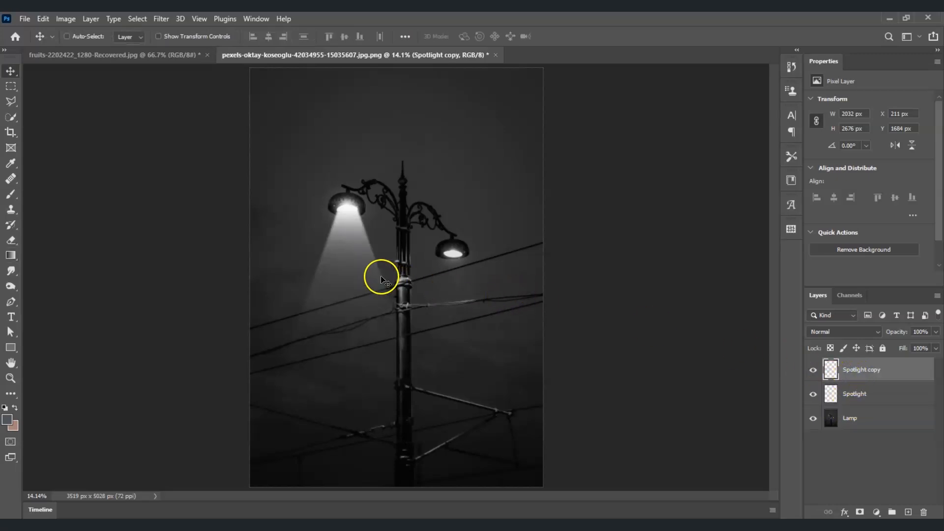
pyautogui.moveTo(347, 261); pyautogui.dragTo(452, 304)
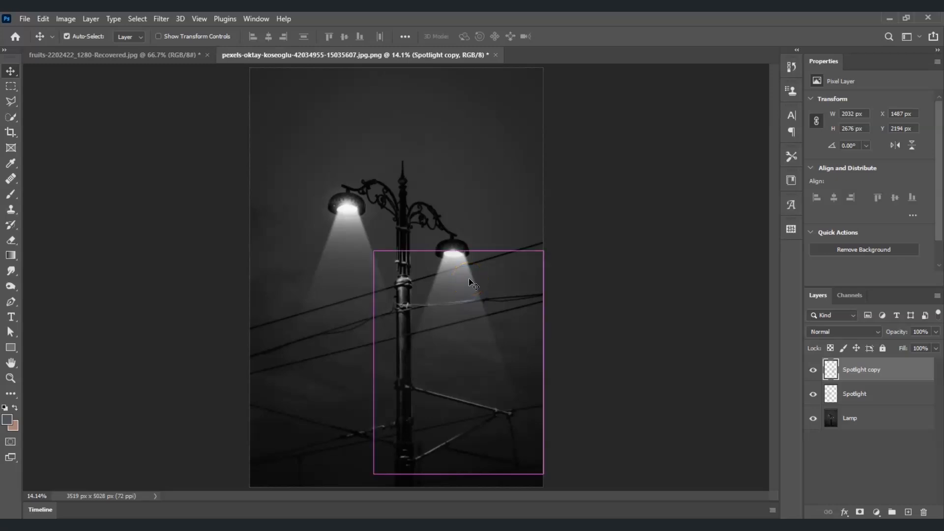
# Scale the copied spotlight down slightly to about 98.56% and commit.
pyautogui.hotkey('ctrl', 't')
pyautogui.moveTo(544, 251); pyautogui.dragTo(541, 254)
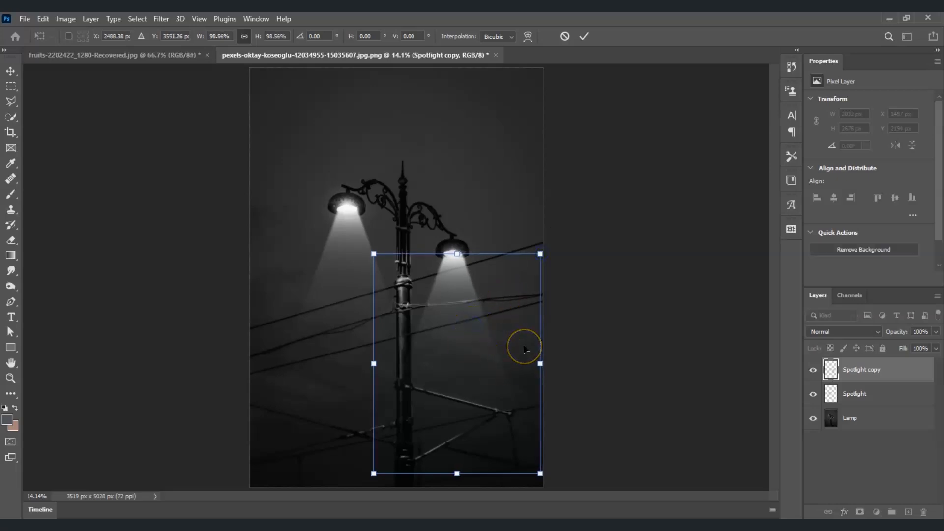
pyautogui.press('Return')
# Select the original Spotlight layer and scale it slightly to about 99.49%.
pyautogui.click(875, 394)
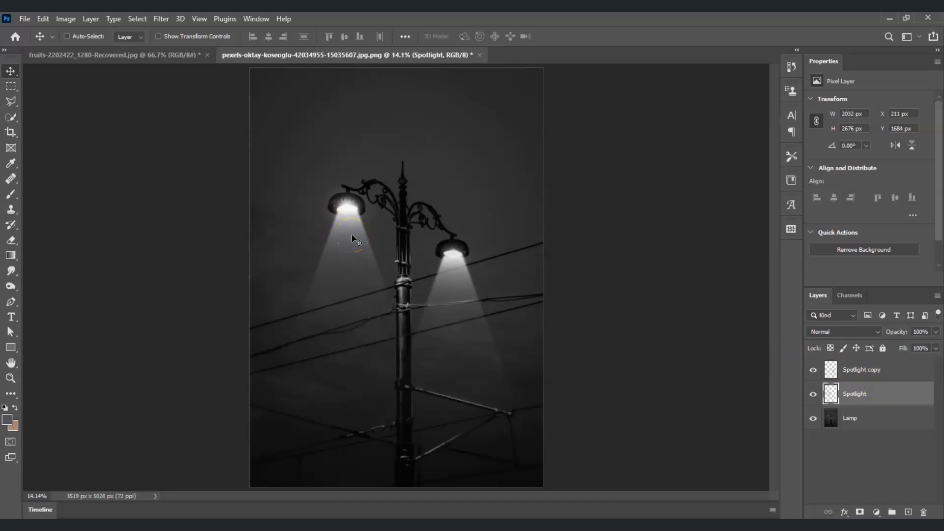
pyautogui.hotkey('ctrl', 't')
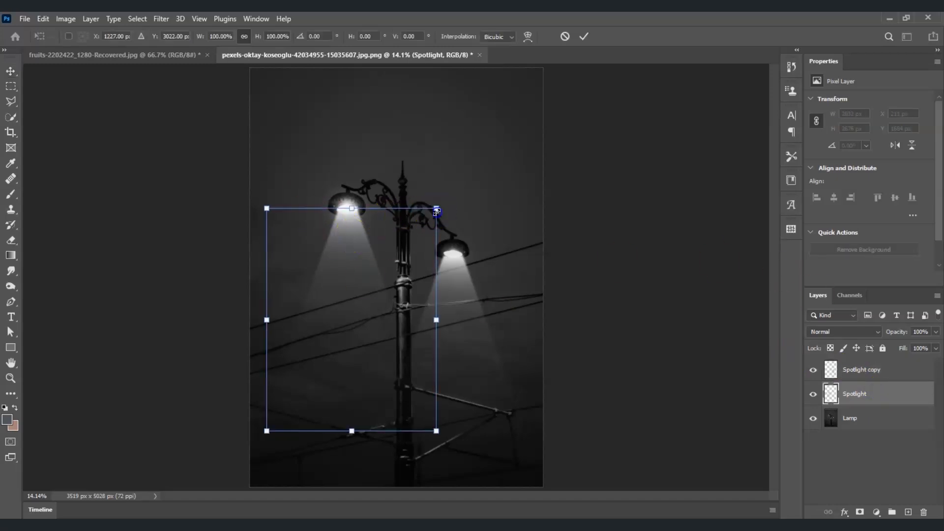
pyautogui.moveTo(435, 212); pyautogui.dragTo(434, 213)
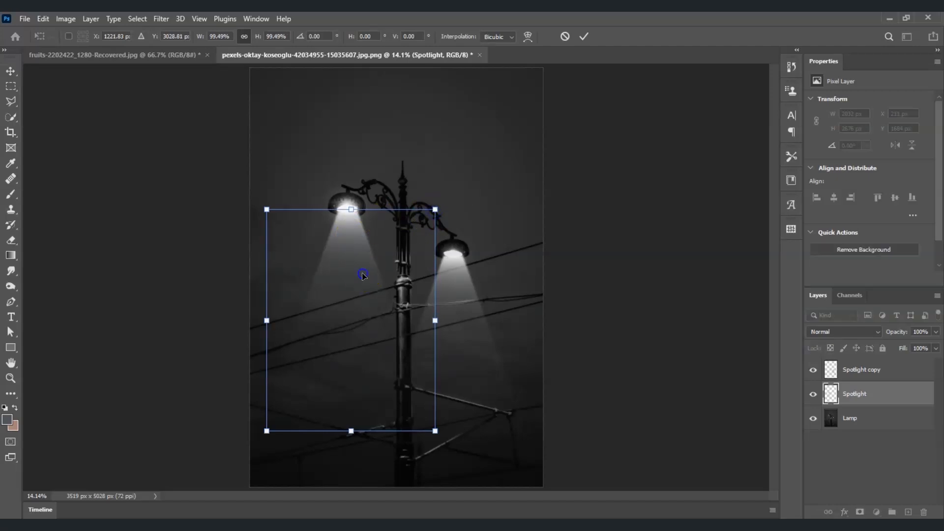
pyautogui.press('Return')
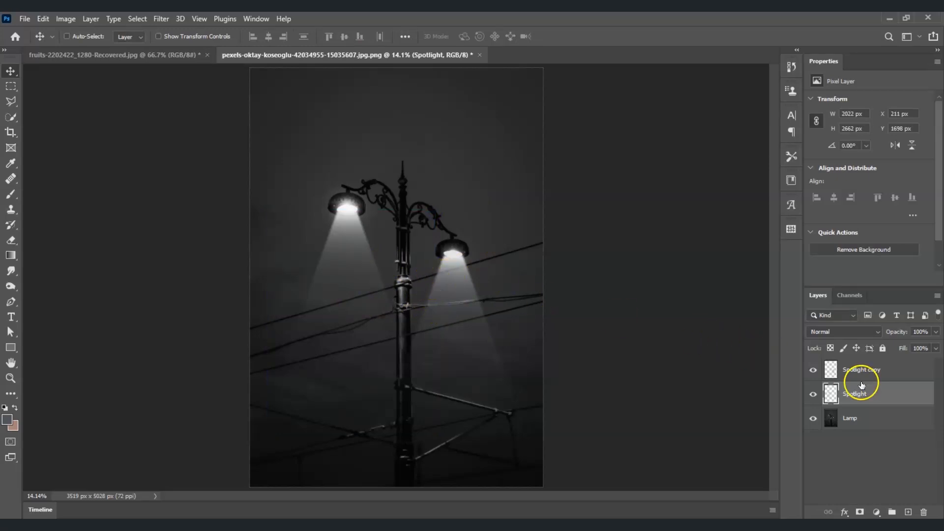
# Hide and show both spotlight layers to compare the image with and without the beams.
pyautogui.moveTo(813, 369); pyautogui.dragTo(812, 401)
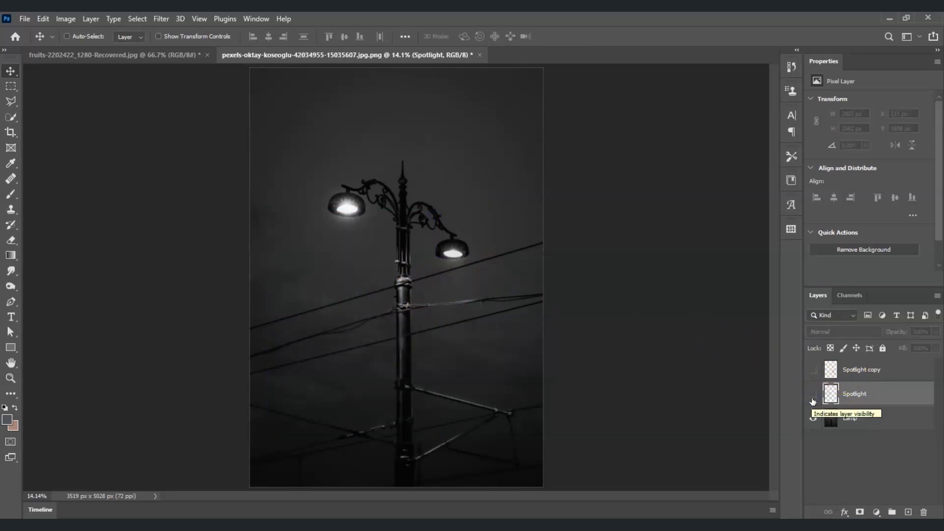
pyautogui.click(812, 398)
pyautogui.click(815, 372)
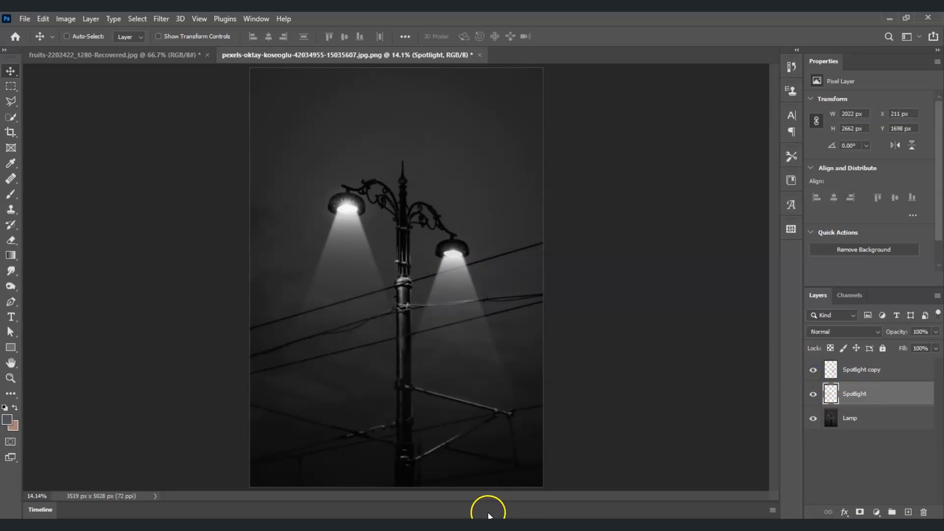
pyautogui.moveTo(487, 512)
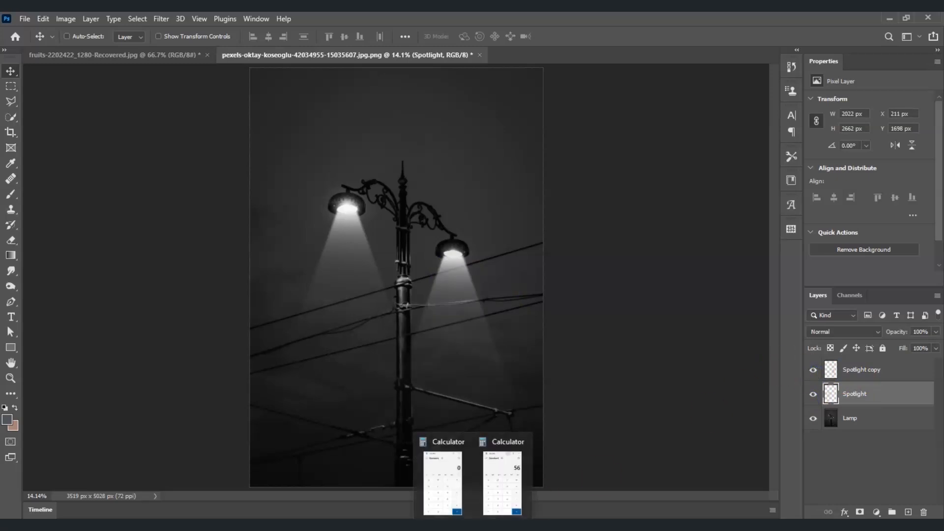